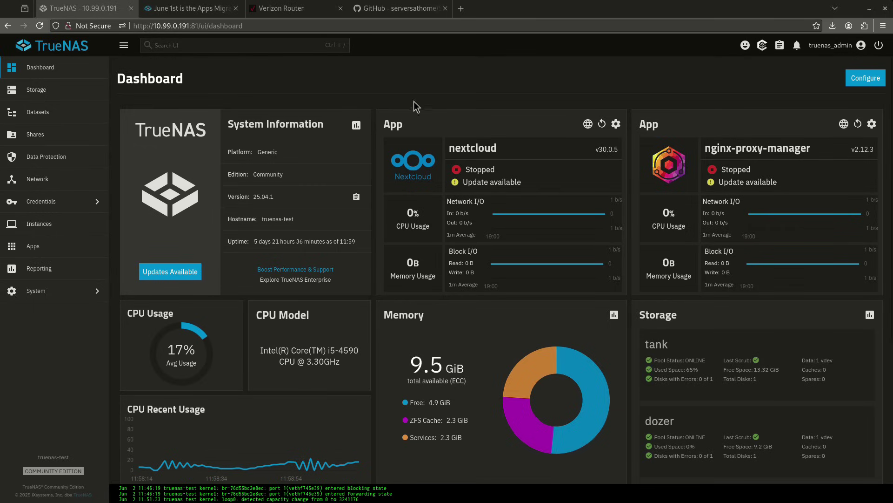
Step: Switch to the 'June 1st is the Apps Migration Deadline' blog post tab
click(174, 14)
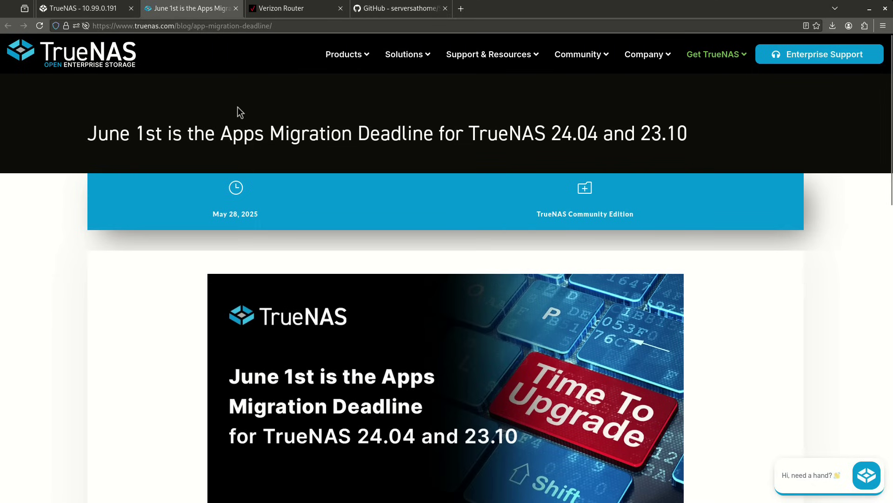
Step: Read the migration post, noting the 2025 deadline and required version 24.10.2.2, then return to TrueNAS
scroll(351, 179, down, 2)
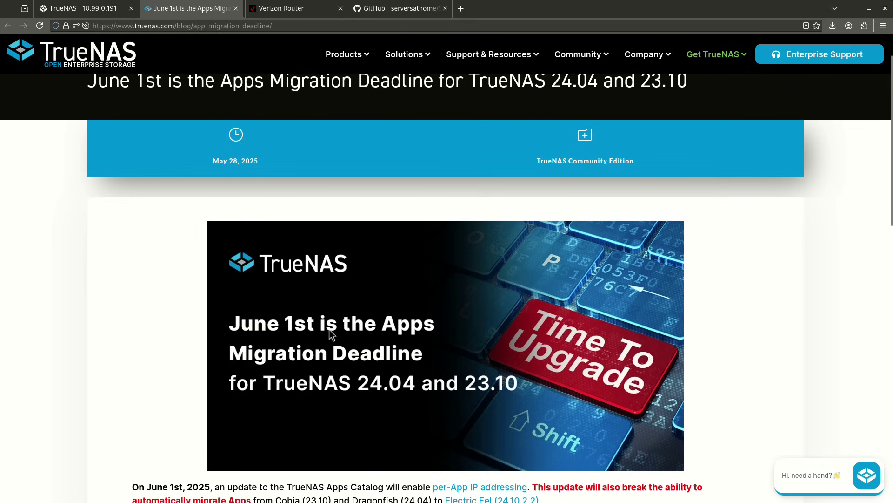
scroll(321, 307, down, 2)
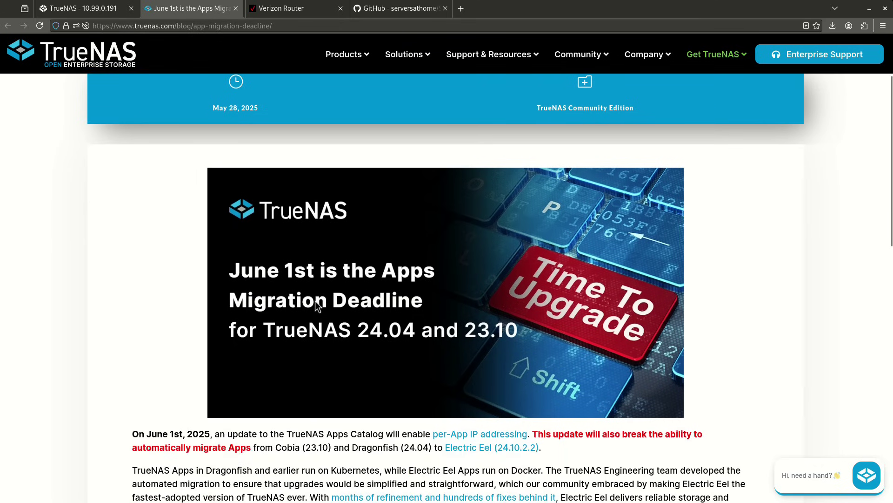
scroll(386, 256, down, 4)
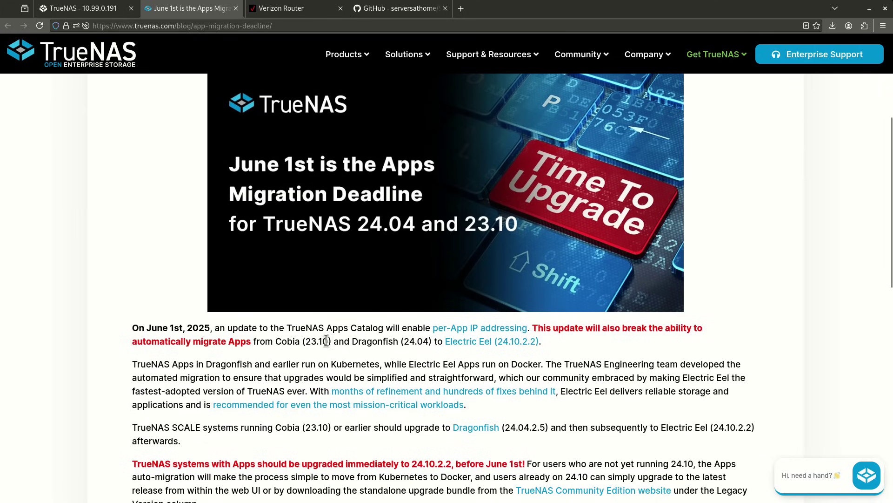
drag(196, 327, 202, 327)
scroll(366, 346, down, 2)
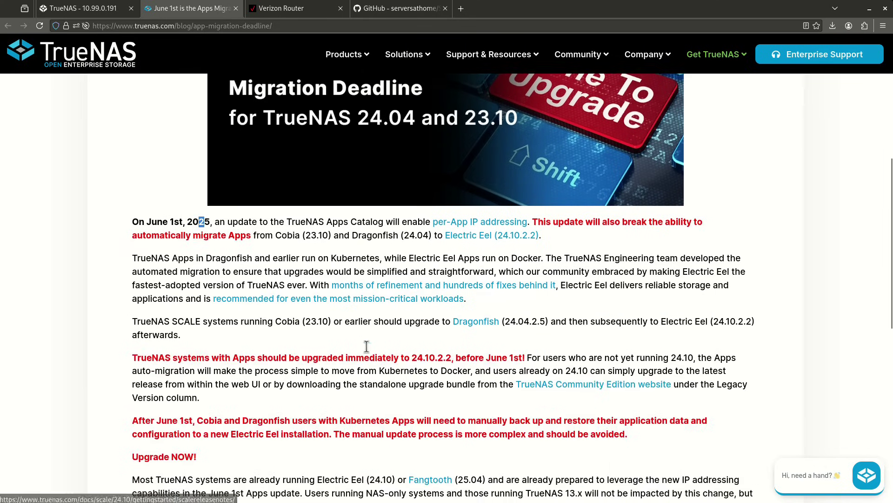
click(397, 355)
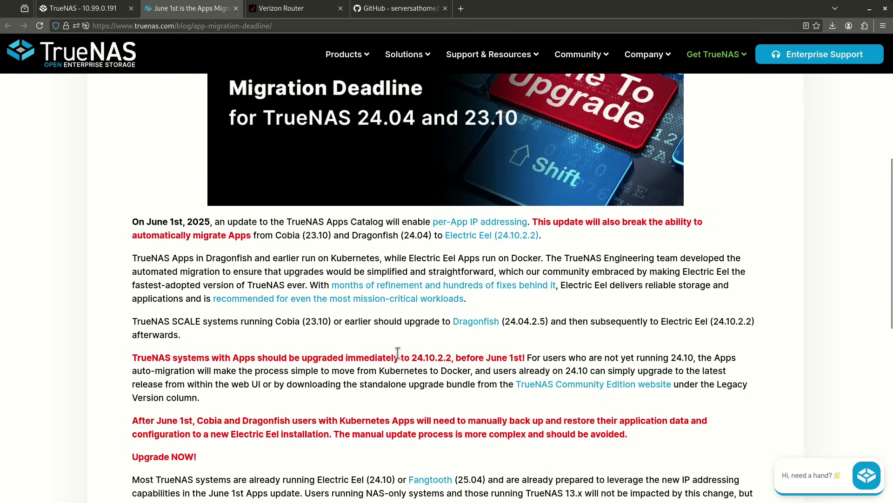
drag(412, 358, 453, 359)
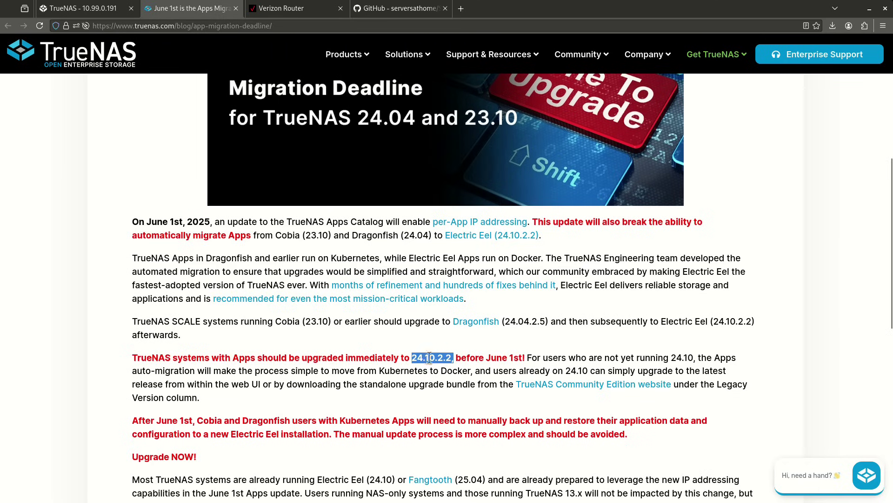
drag(410, 358, 459, 353)
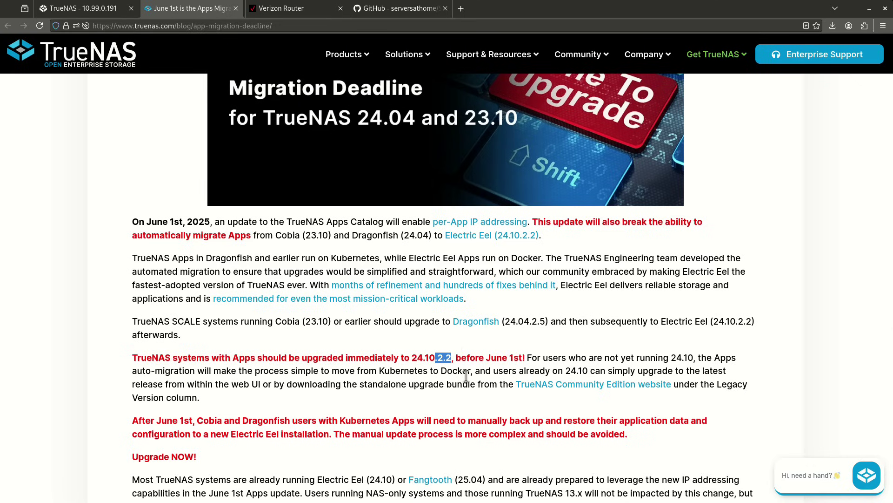
scroll(430, 354, down, 2)
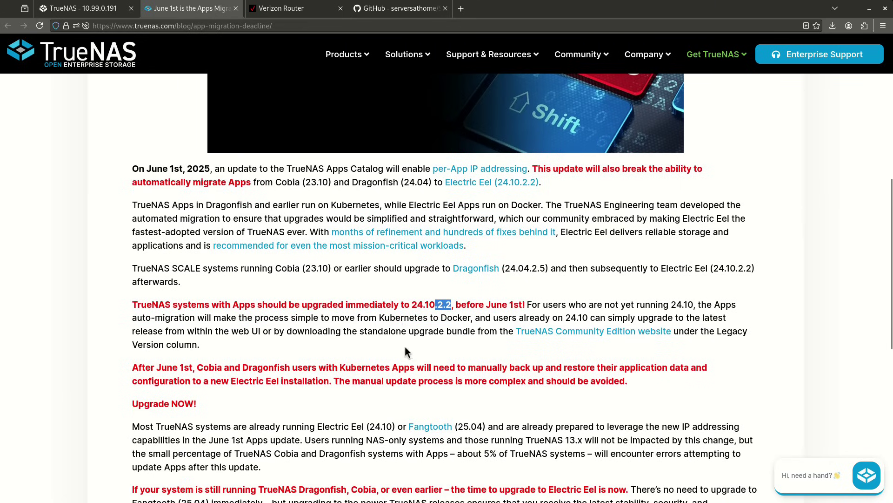
scroll(405, 314, down, 4)
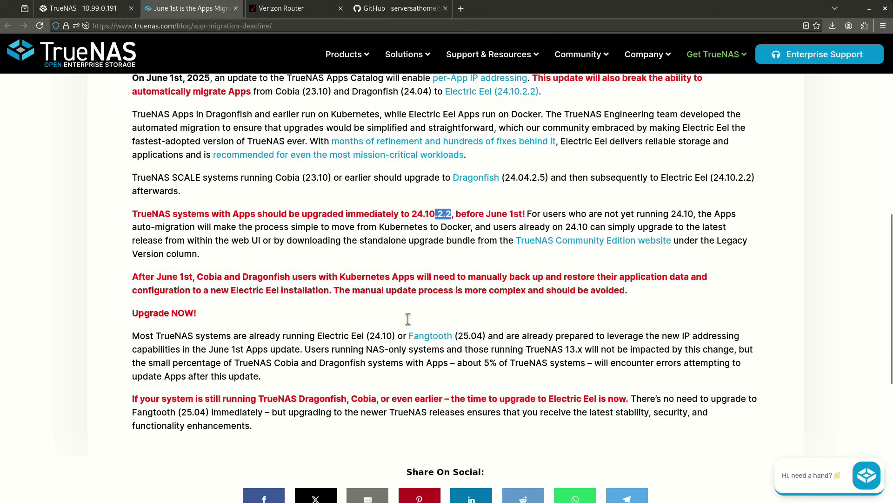
scroll(427, 306, up, 2)
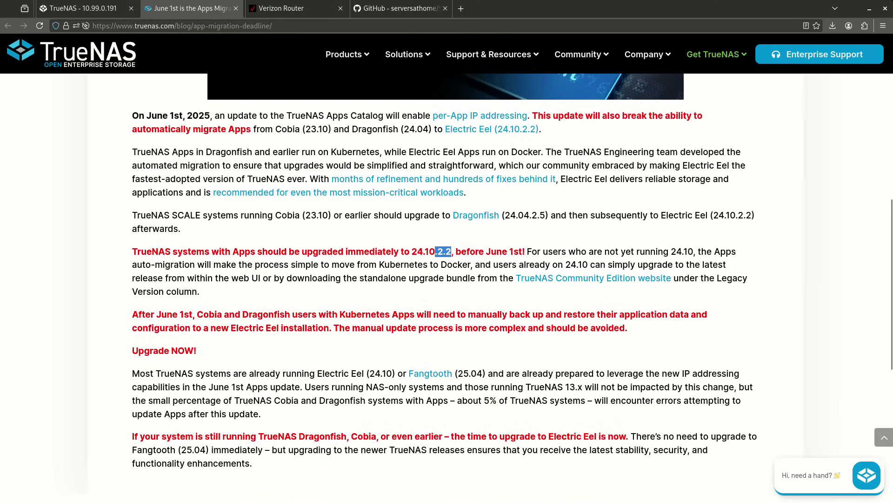
key(ctrl+Page_Up)
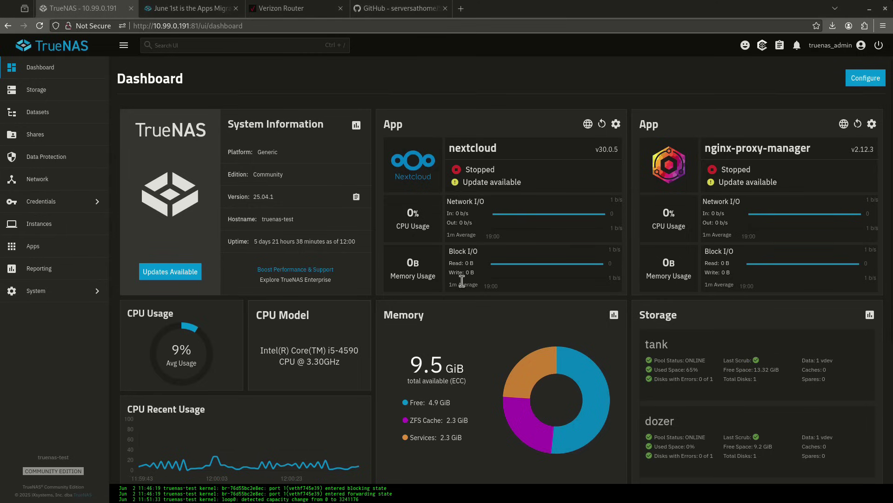
Step: View the radarr app's details in the Installed apps list, then go to Discover Apps
click(73, 247)
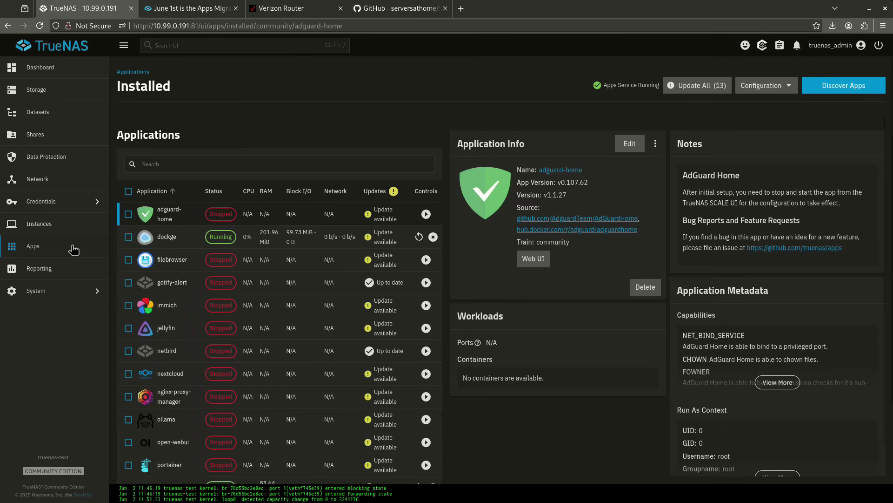
scroll(171, 276, down, 2)
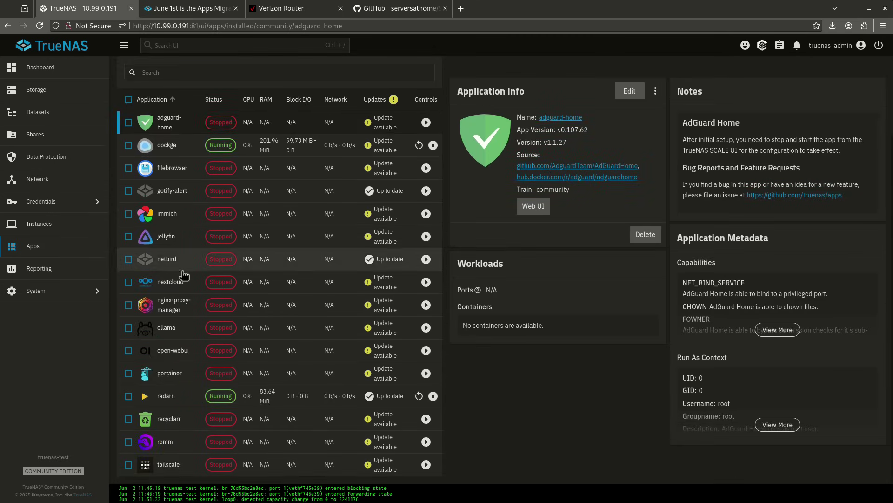
click(223, 397)
scroll(277, 373, down, 2)
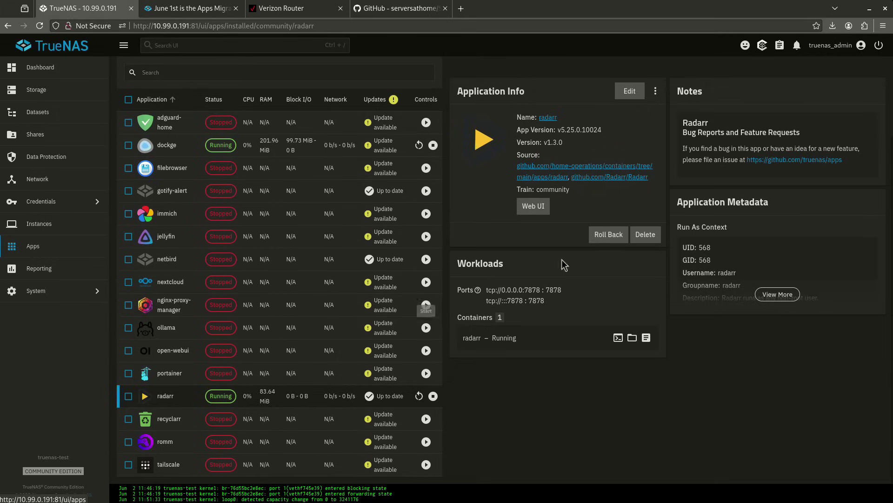
scroll(577, 238, up, 2)
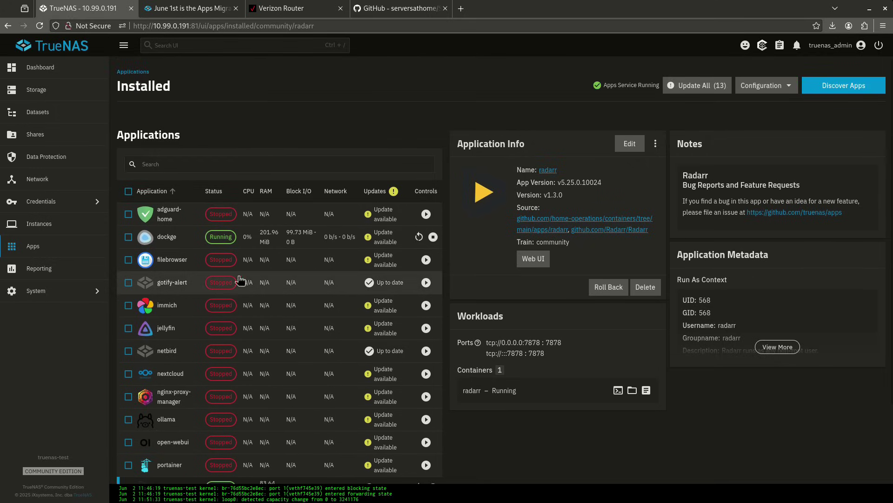
click(838, 84)
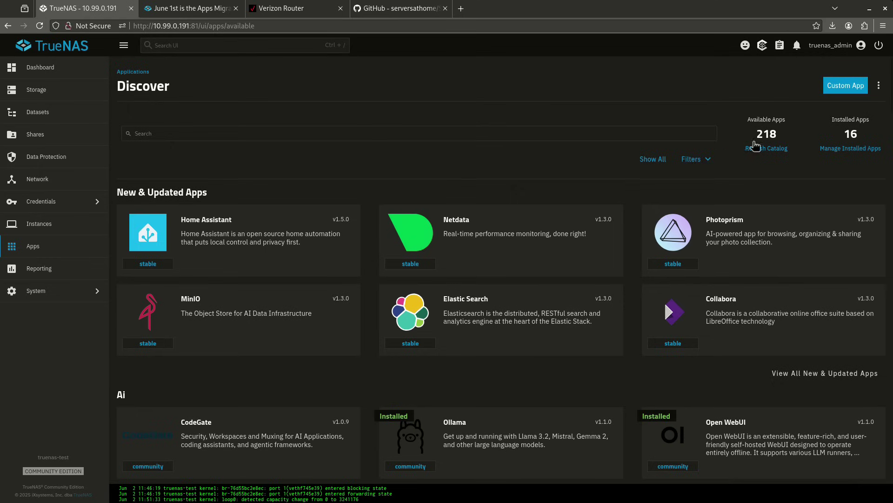
Step: Refresh the app catalog, revisit the Installed apps list, then switch to the router's device list
click(767, 149)
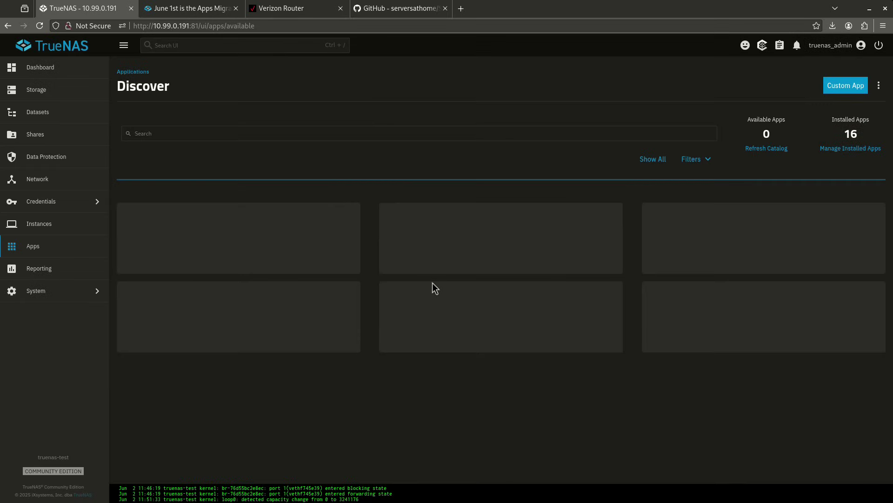
click(80, 252)
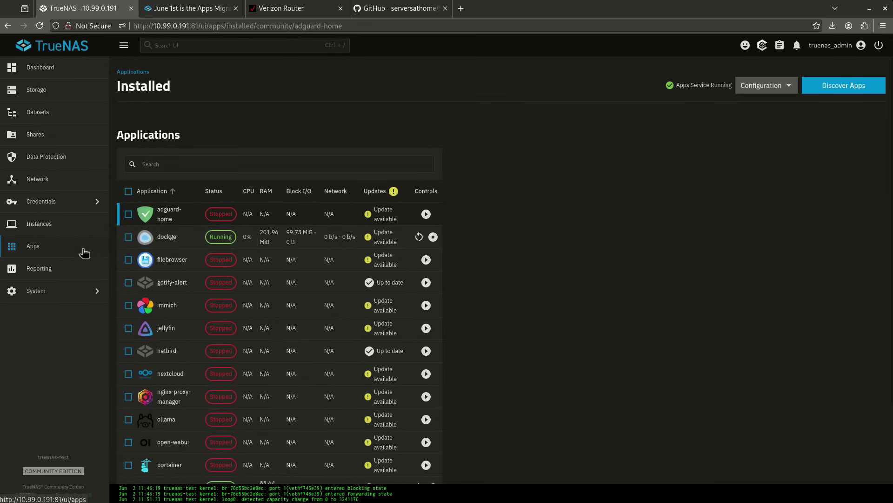
scroll(208, 326, down, 2)
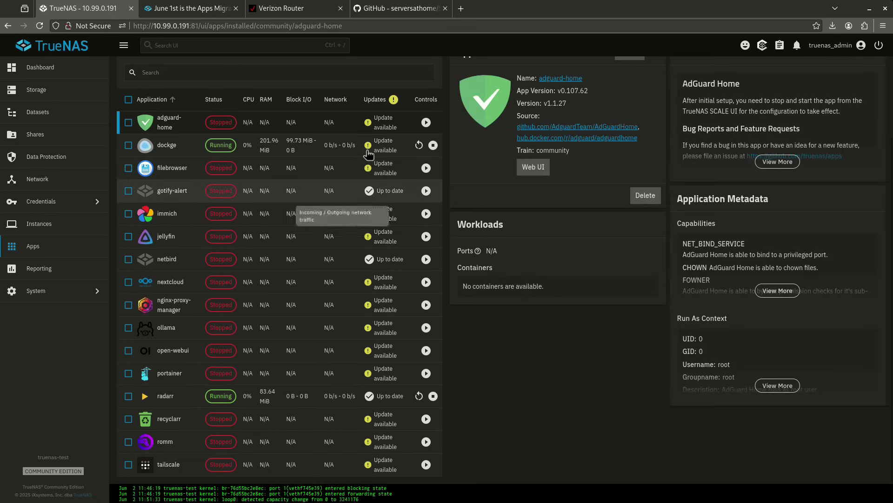
click(283, 10)
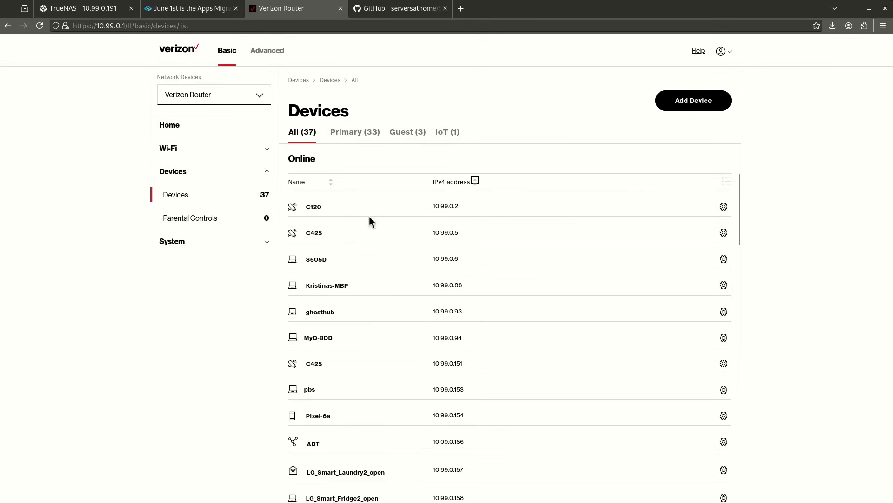
Step: Scroll the router's connected devices list to find the unnamed TrueNAS entry at 10.99.0.191
click(729, 185)
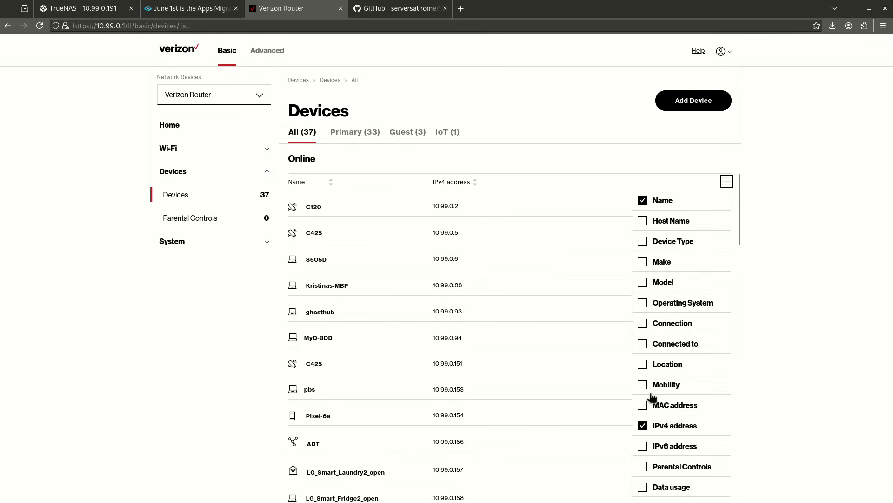
click(725, 183)
scroll(464, 260, down, 2)
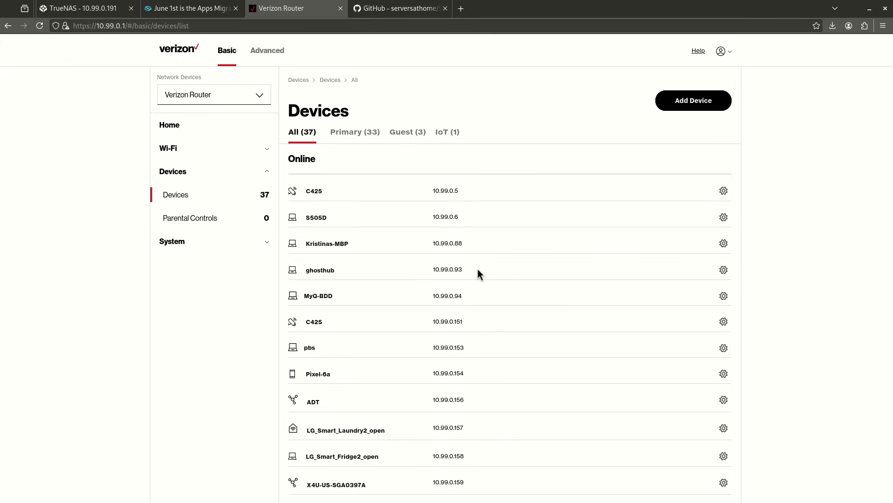
scroll(475, 246, up, 2)
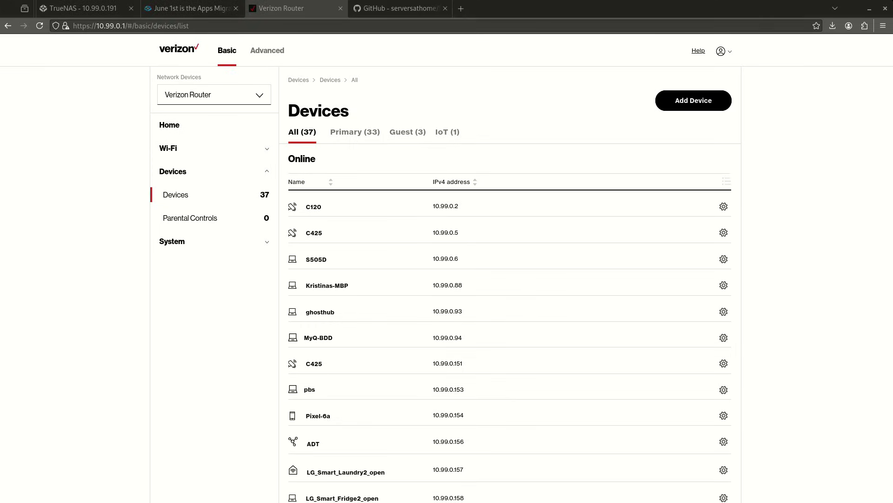
scroll(552, 271, down, 1)
scroll(545, 280, down, 5)
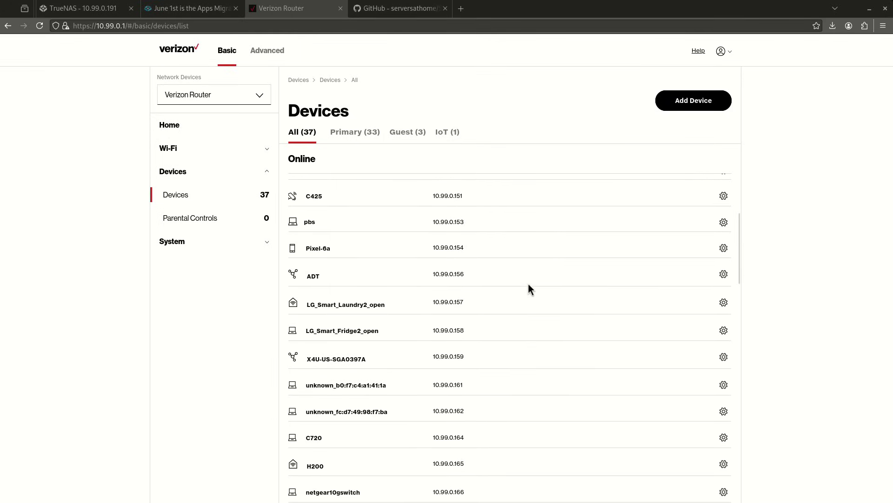
scroll(492, 330, down, 6)
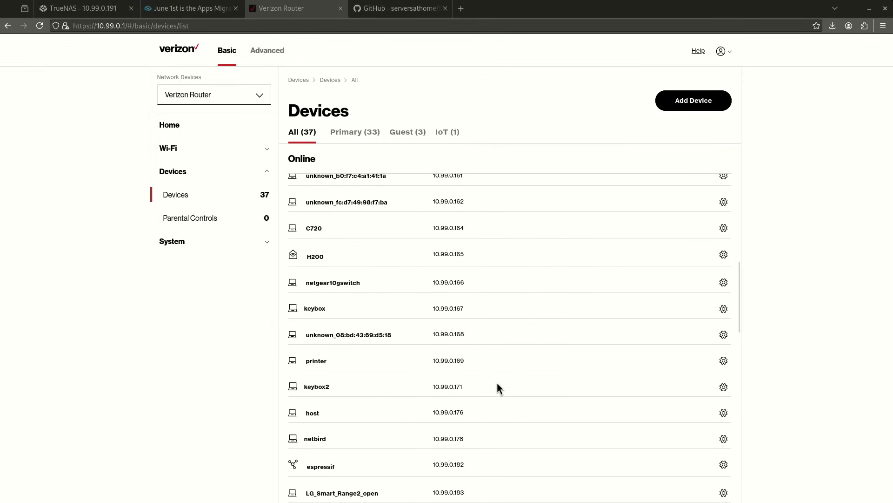
scroll(474, 463, down, 4)
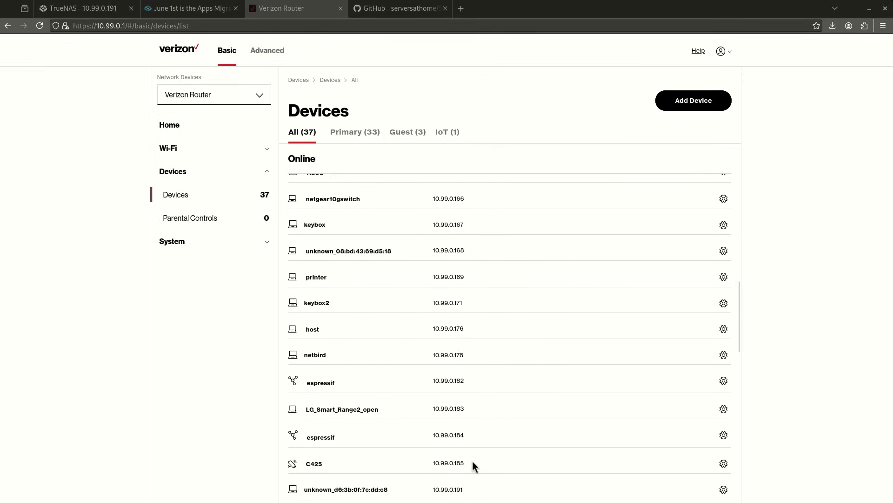
drag(464, 447, 433, 449)
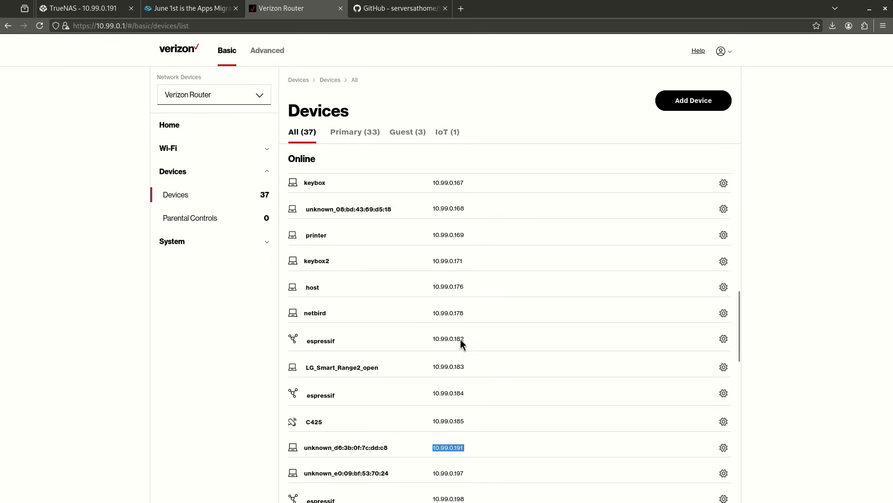
Step: Return to TrueNAS and view the Network page with br0 at 10.99.0.191/24
click(70, 8)
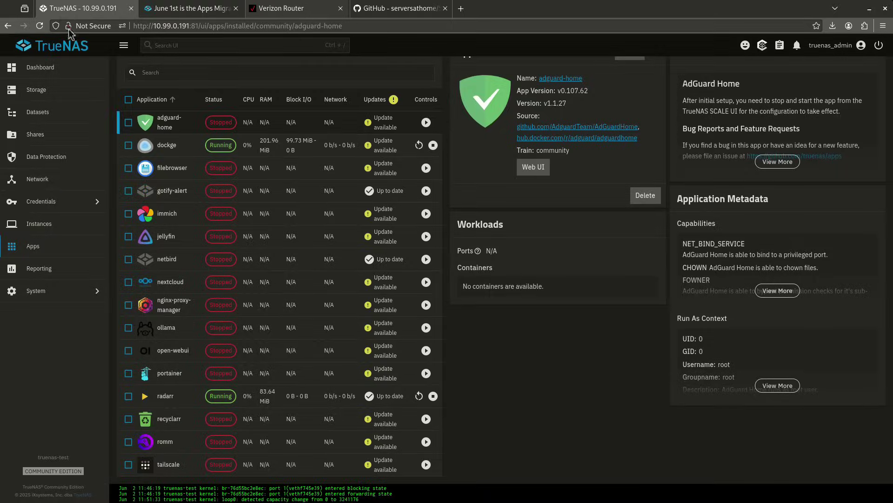
click(72, 180)
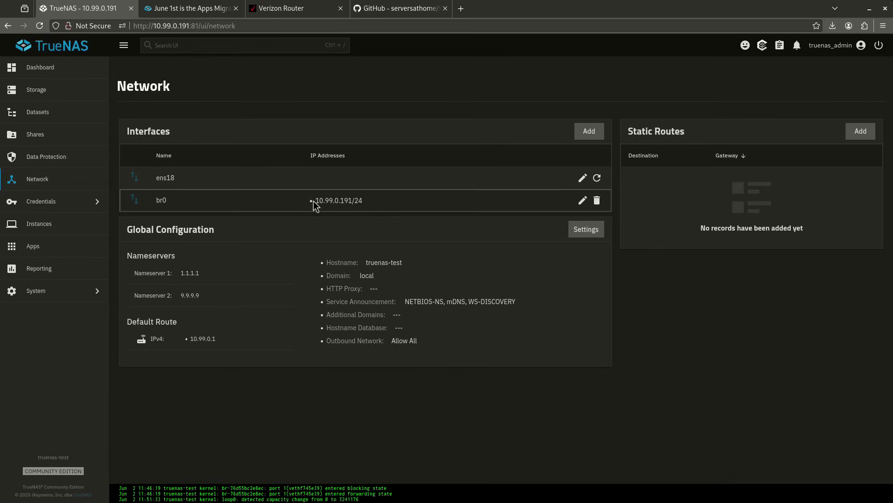
drag(314, 201, 392, 210)
click(350, 208)
drag(334, 202, 356, 205)
Step: Edit br0, add a new alias row, and copy the existing 10.99.0.191 address
click(582, 200)
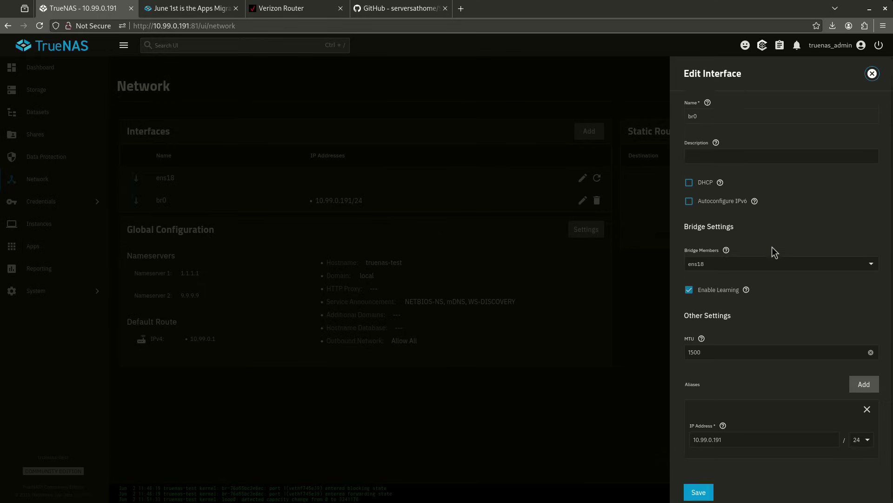
scroll(801, 403, down, 1)
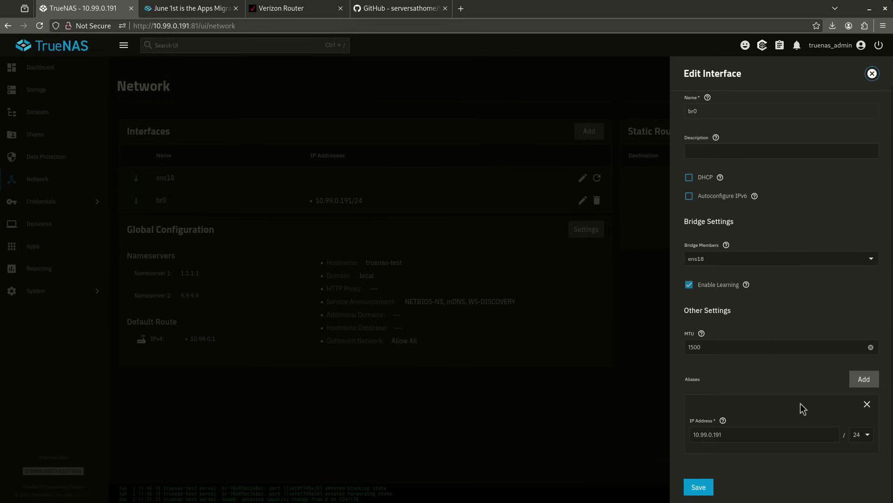
click(874, 383)
scroll(721, 442, down, 3)
click(719, 431)
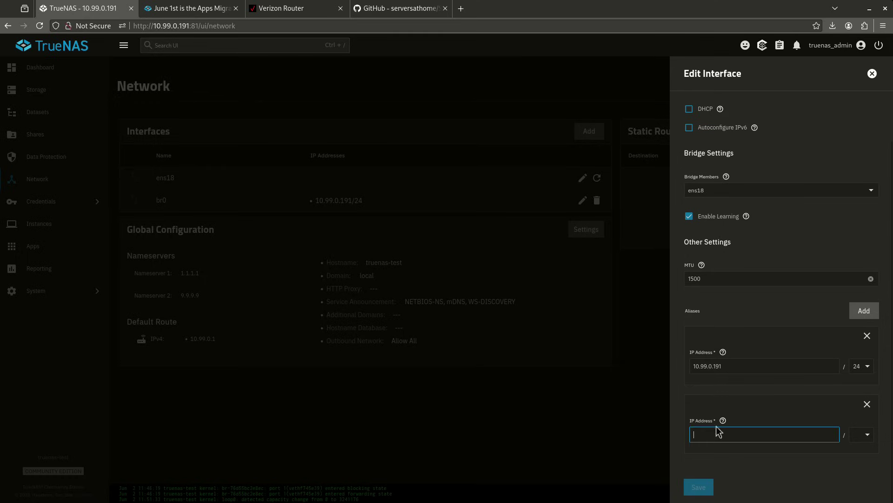
double_click(730, 367)
key(ctrl+a)
key(ctrl+c)
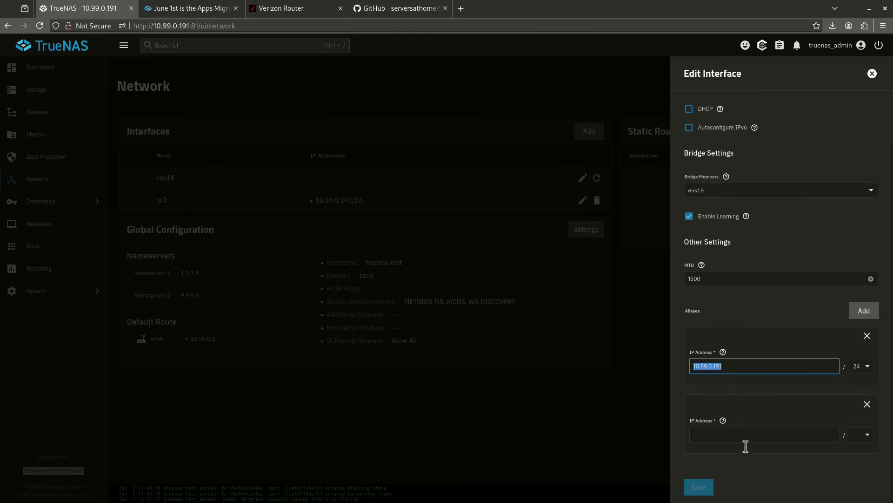
Step: Enter 10.99.0.190 with a /24 netmask as the new alias and save br0
click(738, 434)
key(ctrl+v)
key(BackSpace)
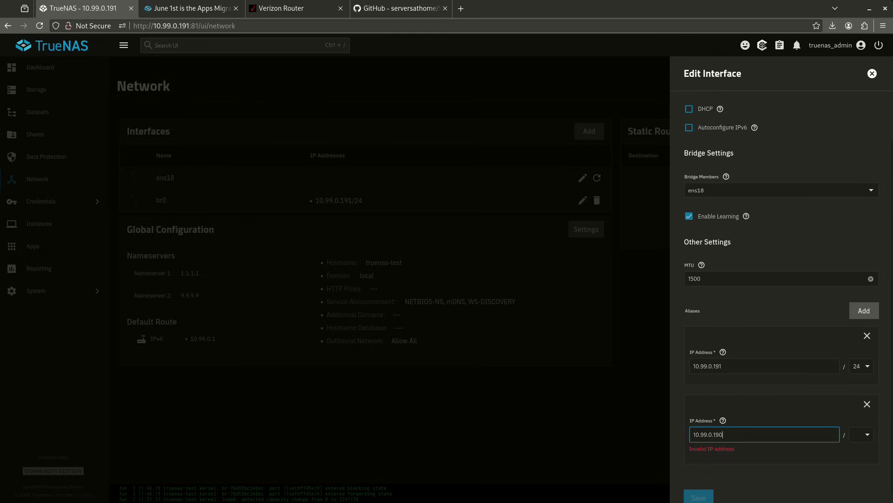
text(0)
click(866, 434)
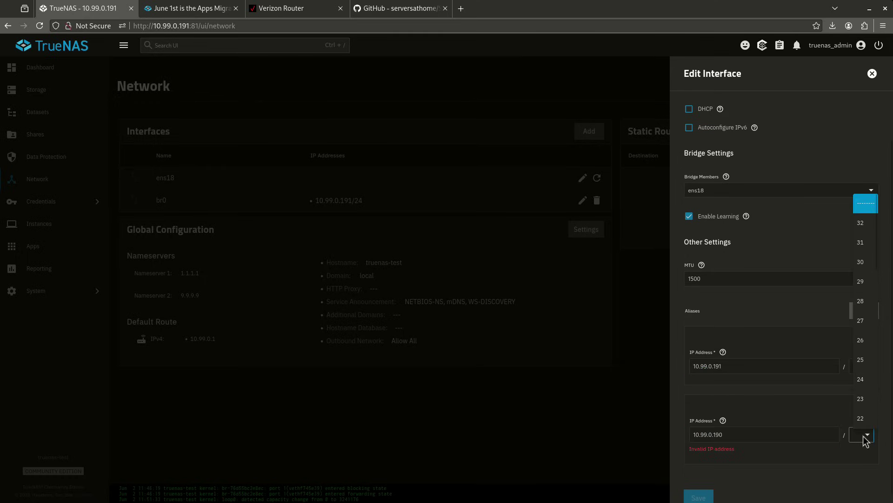
click(866, 378)
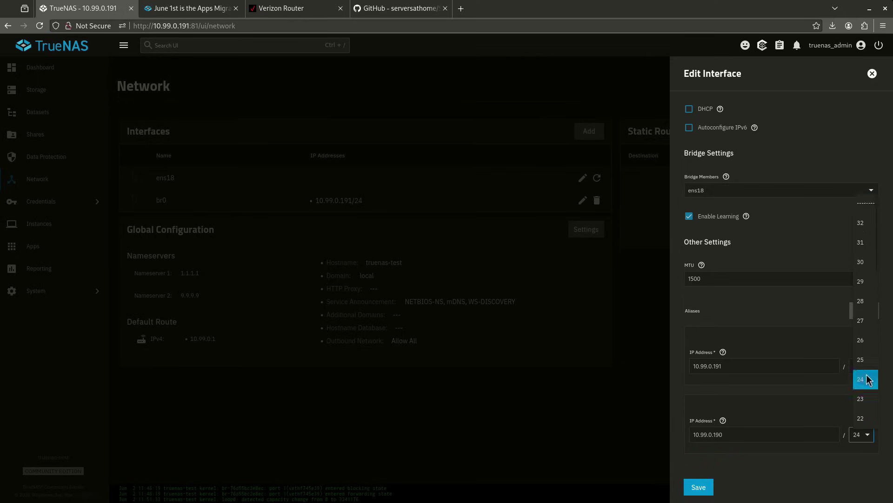
click(708, 484)
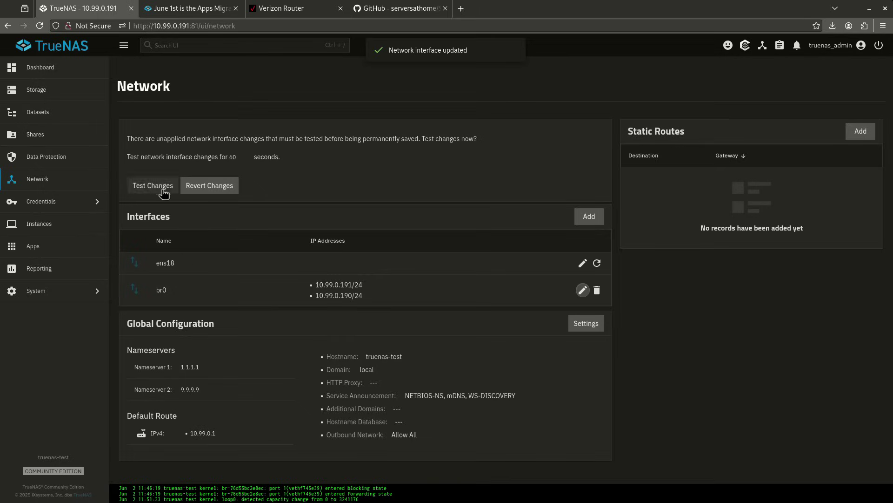
Step: Test the pending br0 alias change with confirmation, then save it permanently
click(150, 185)
click(356, 294)
click(493, 298)
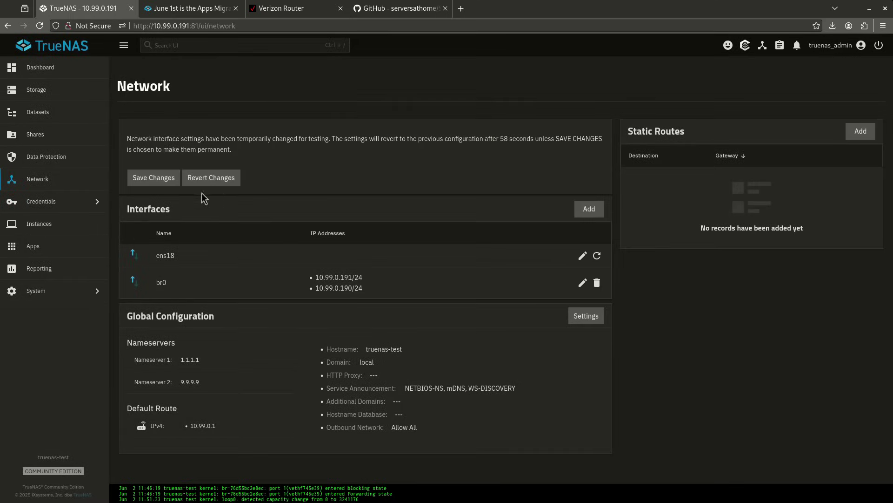
click(154, 178)
click(491, 300)
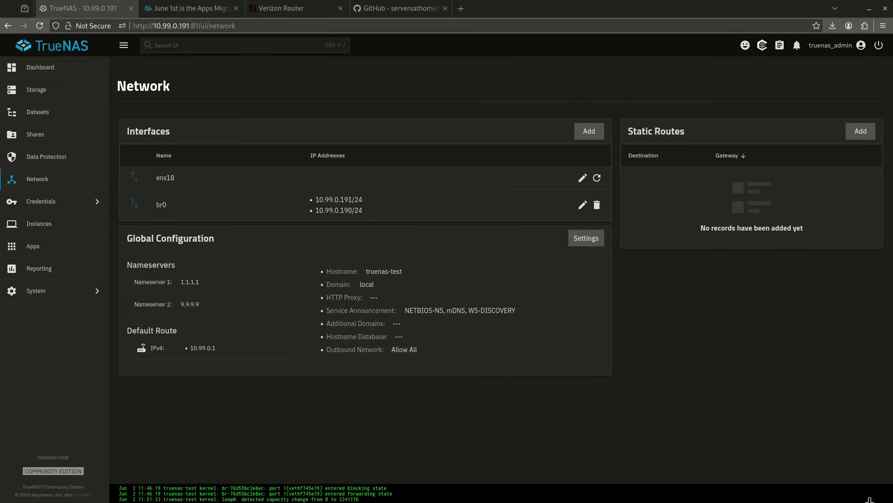
Step: Open radarr's edit form from Installed apps and locate its Network Configuration section
click(49, 246)
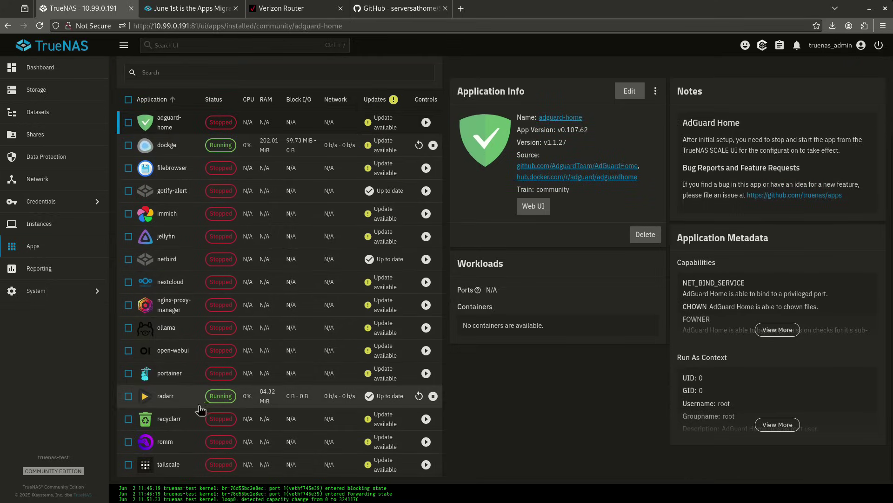
click(199, 401)
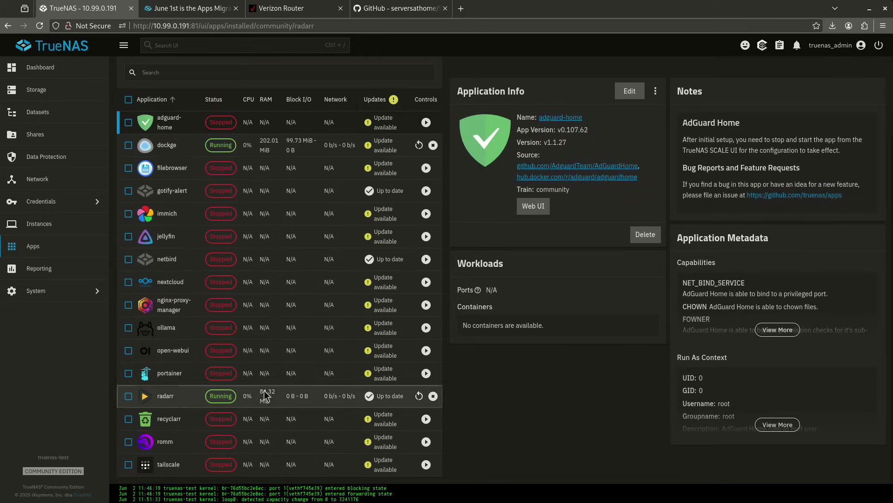
click(629, 143)
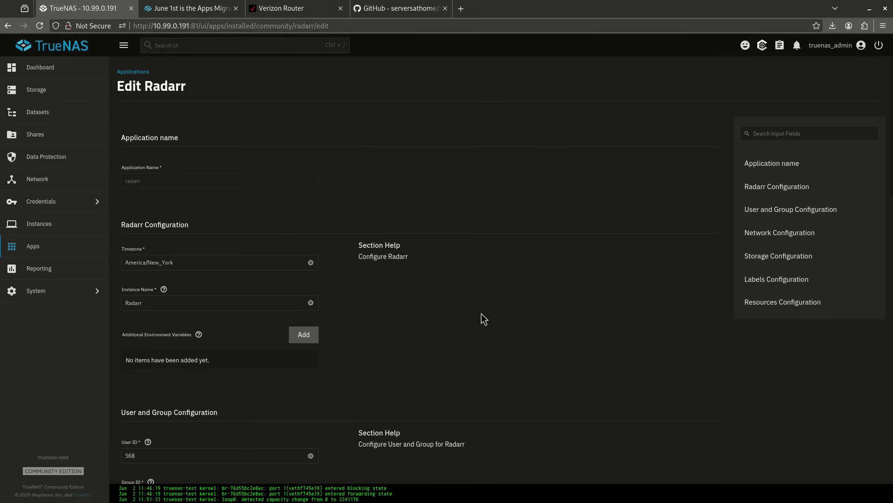
scroll(246, 289, down, 5)
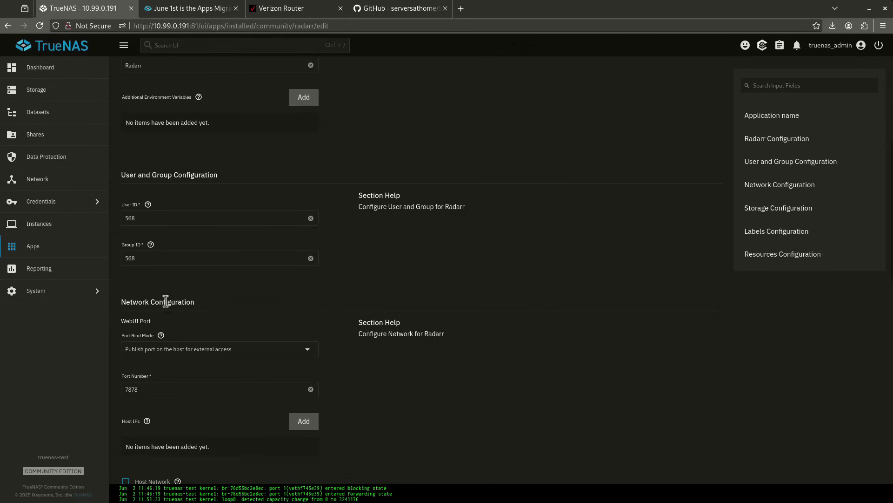
drag(119, 303, 190, 301)
click(224, 297)
Step: Keep the WebUI port's bind mode as publish on host and locate the Host IPs setting
scroll(284, 296, down, 3)
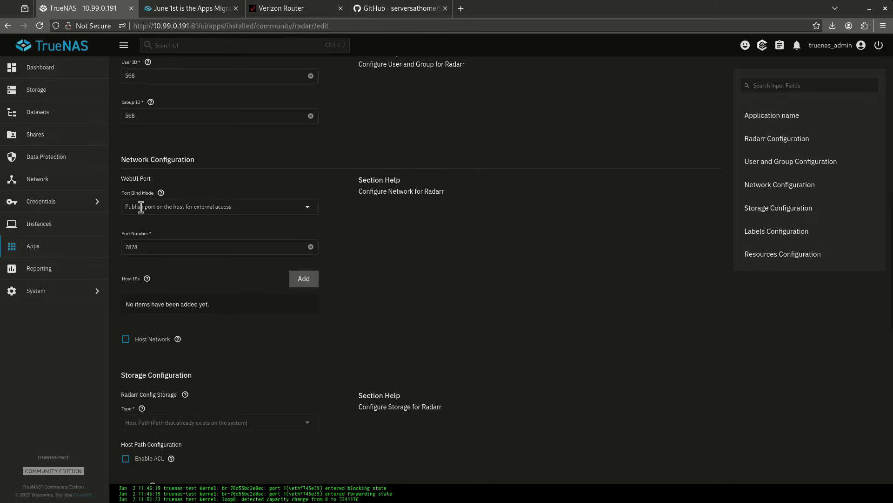
click(218, 206)
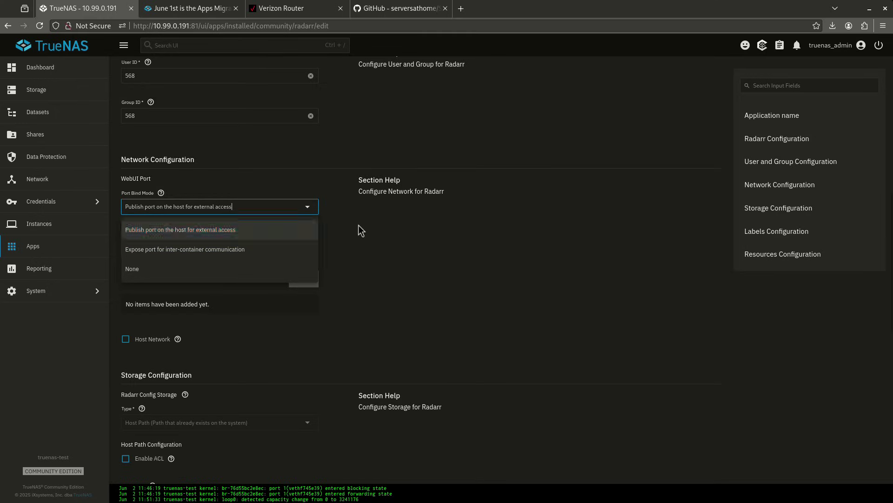
click(390, 227)
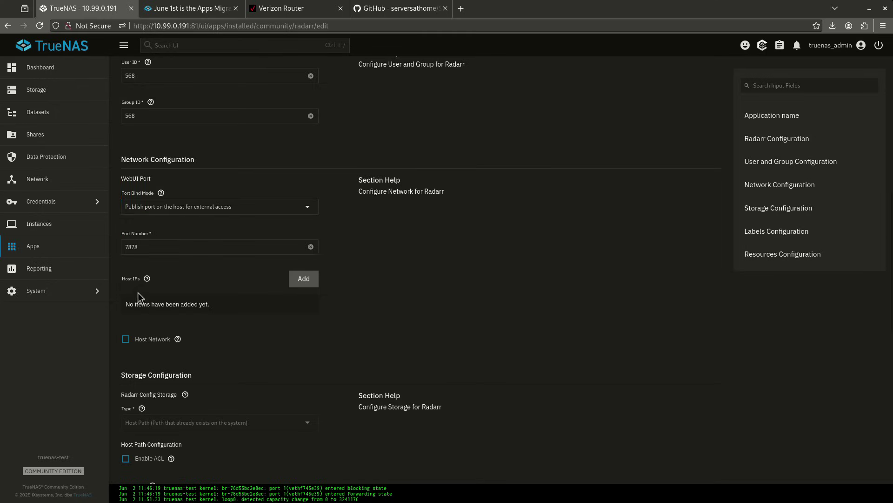
drag(121, 282, 168, 283)
click(170, 285)
Step: Add host IP 10.99.0.190 to Radarr's WebUI port 7878 and apply the app update
click(293, 283)
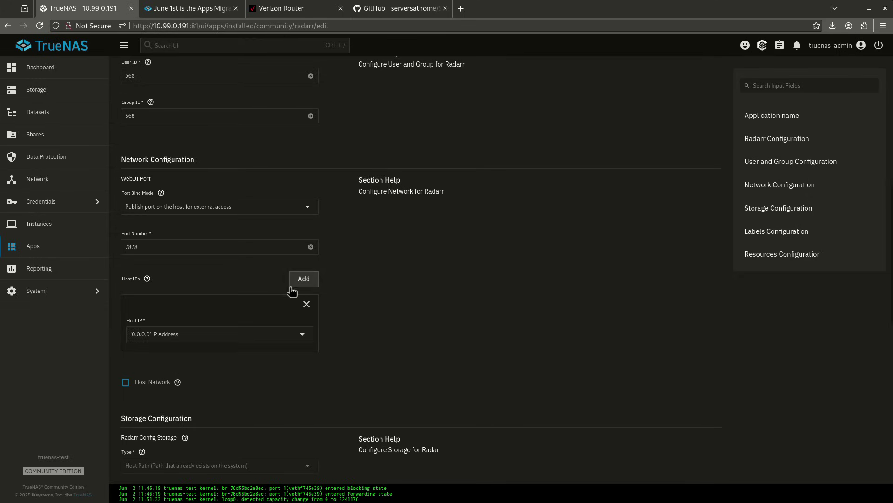
click(228, 335)
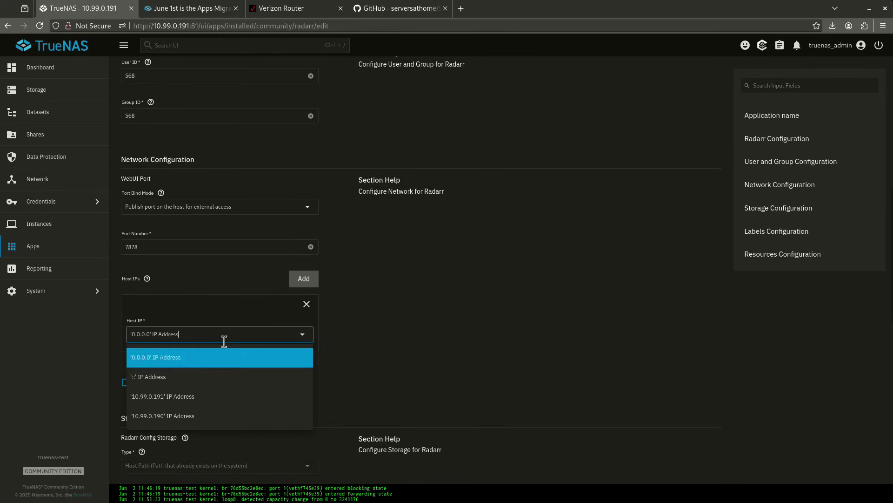
click(183, 415)
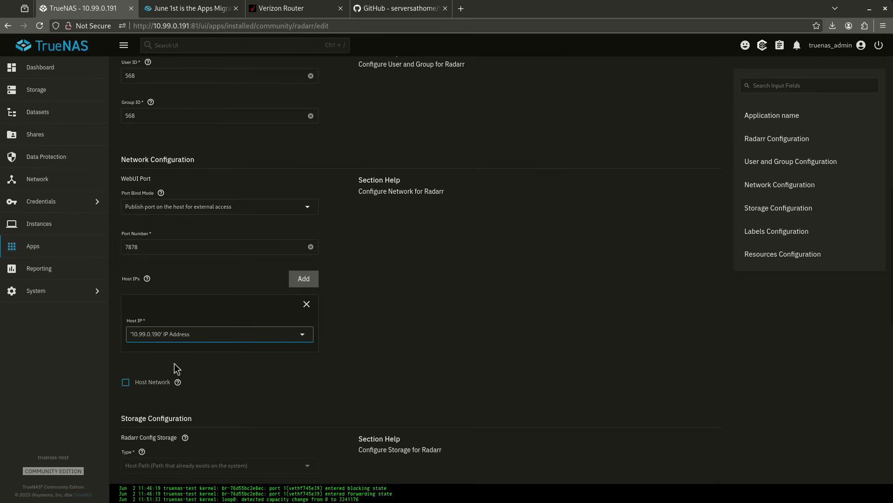
click(415, 348)
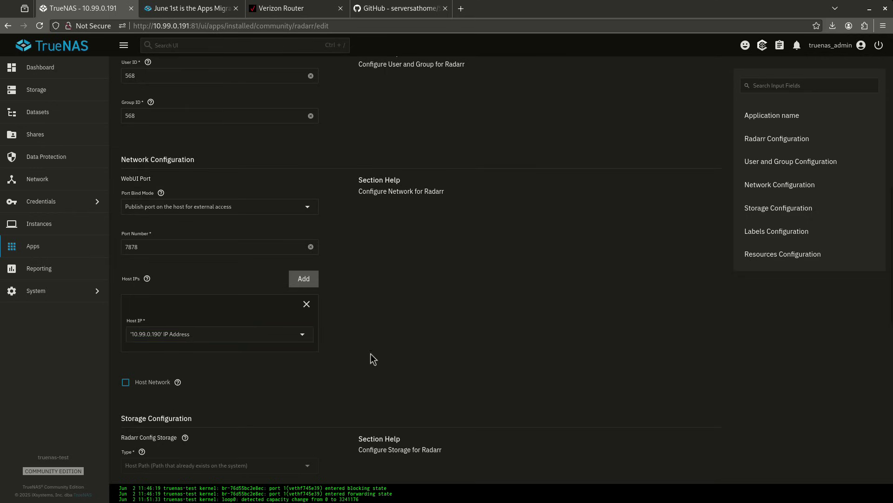
scroll(369, 358, down, 10)
click(152, 468)
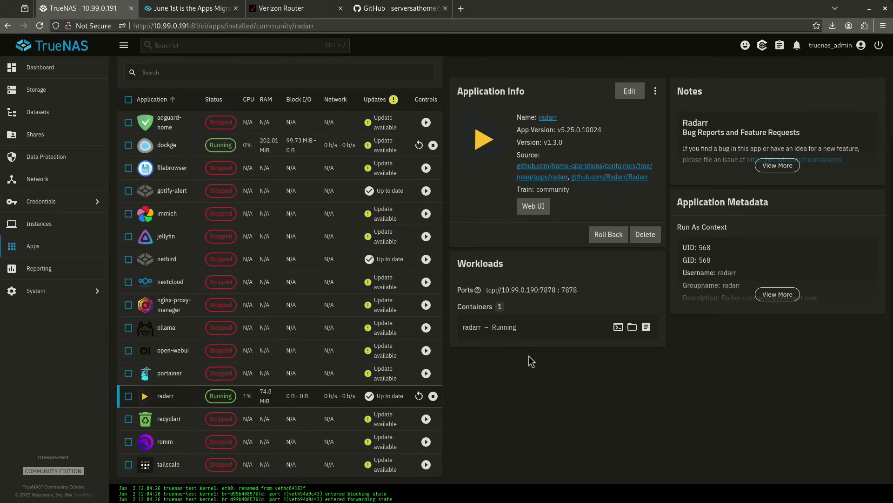
Step: Launch Radarr's web UI from Application Info; it opens a failing tab at 10.99.0.191:7878
scroll(470, 386, up, 1)
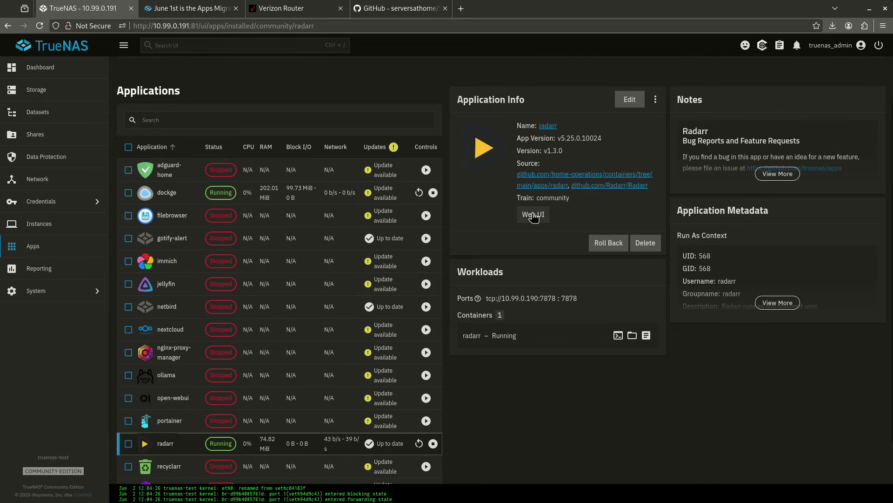
click(530, 217)
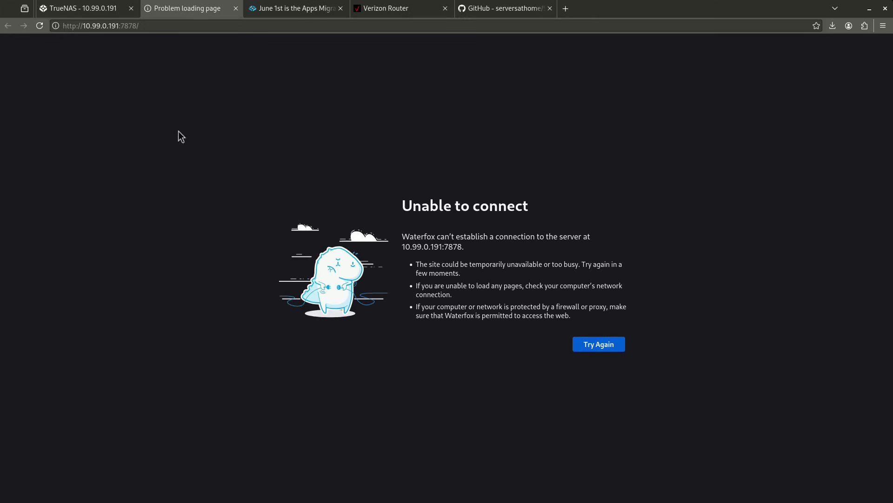
Step: Correct the URL to 10.99.0.190:7878 to load Radarr's empty library, then return to TrueNAS
click(115, 25)
key(Delete)
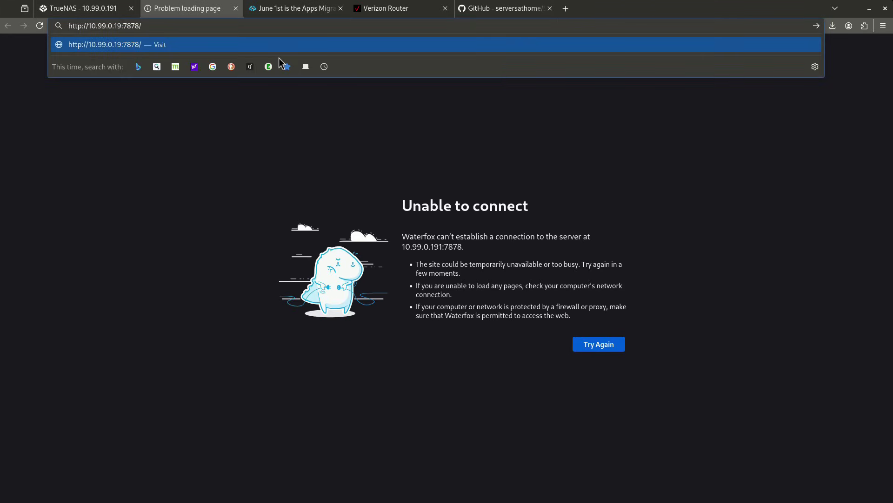
text(0)
key(Return)
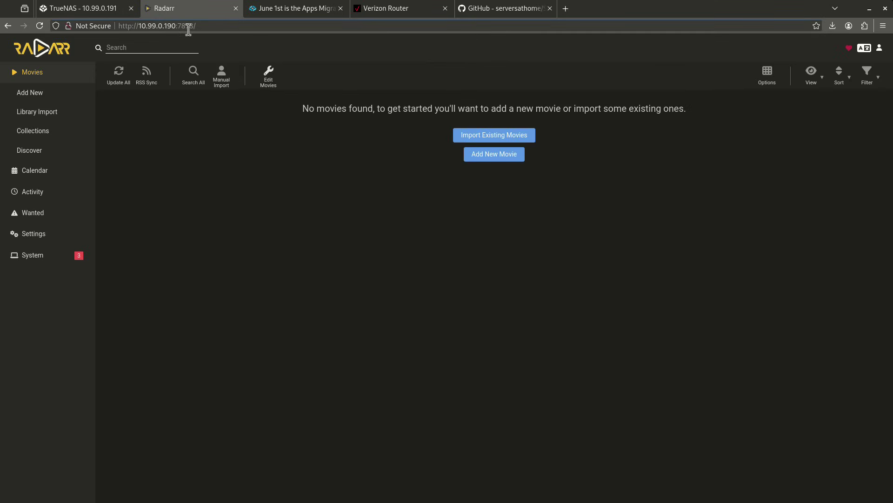
click(81, 10)
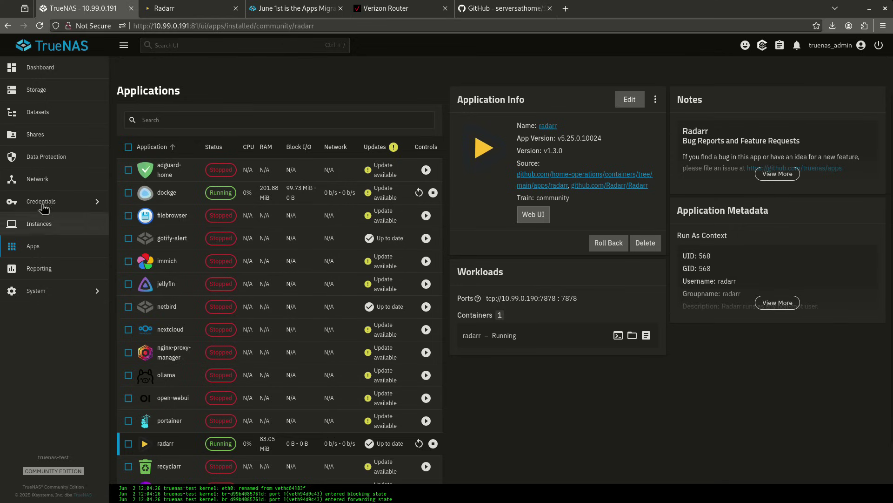
Step: Show the Network page, where br0 holds both 10.99.0.191/24 and 10.99.0.190/24
click(38, 178)
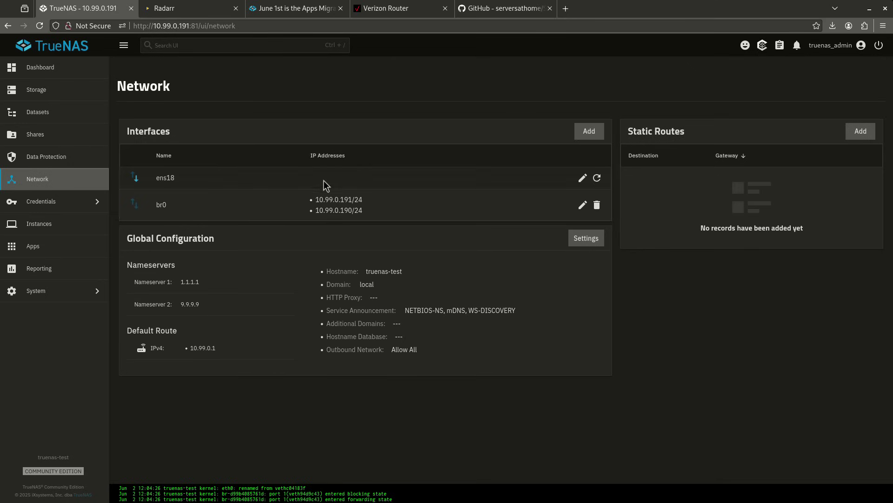